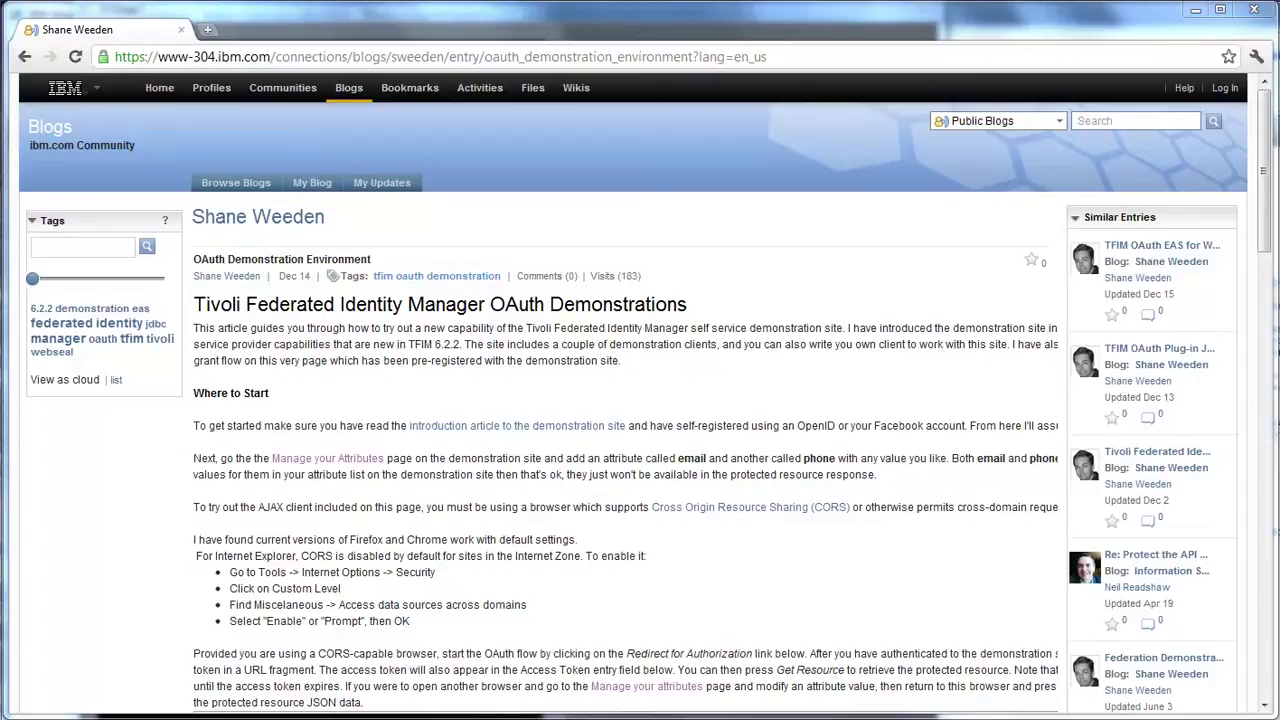
Step: View the account's attribute profile, then open Manage Mobile Application Instances under OAuth Services
{"action": "left_click", "coordinate": [776, 60]}
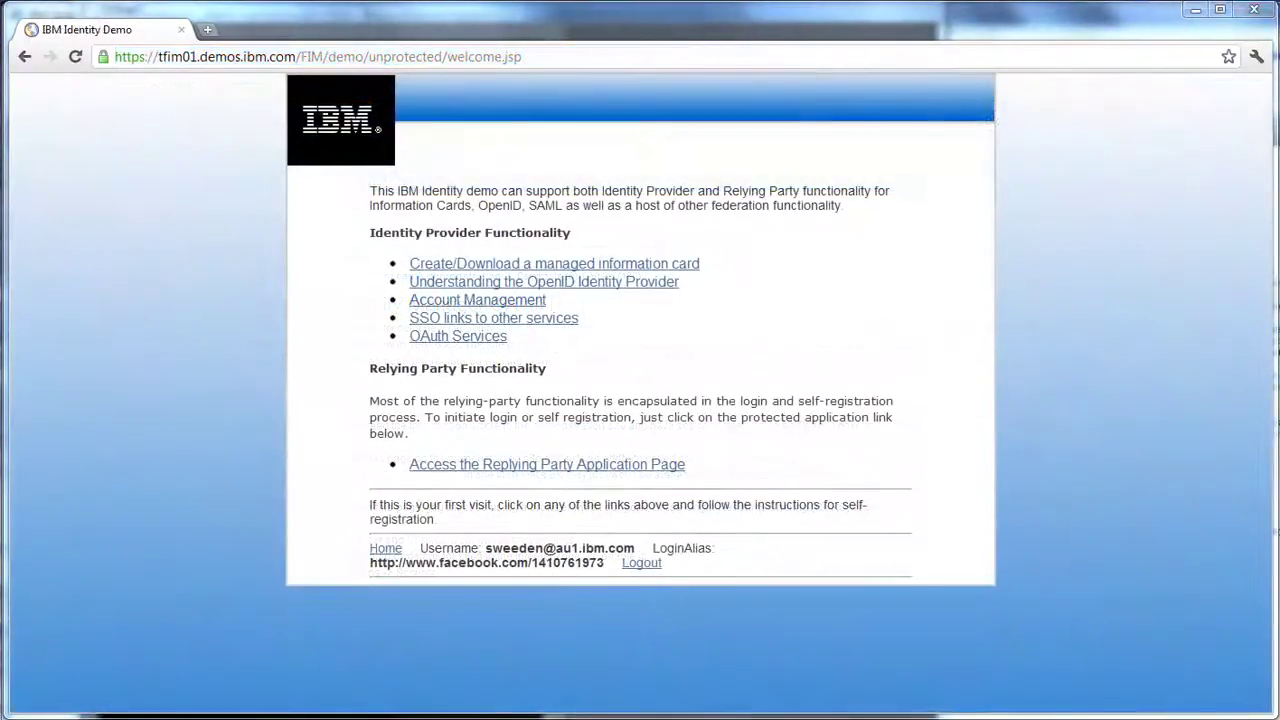
{"action": "left_click", "coordinate": [488, 305]}
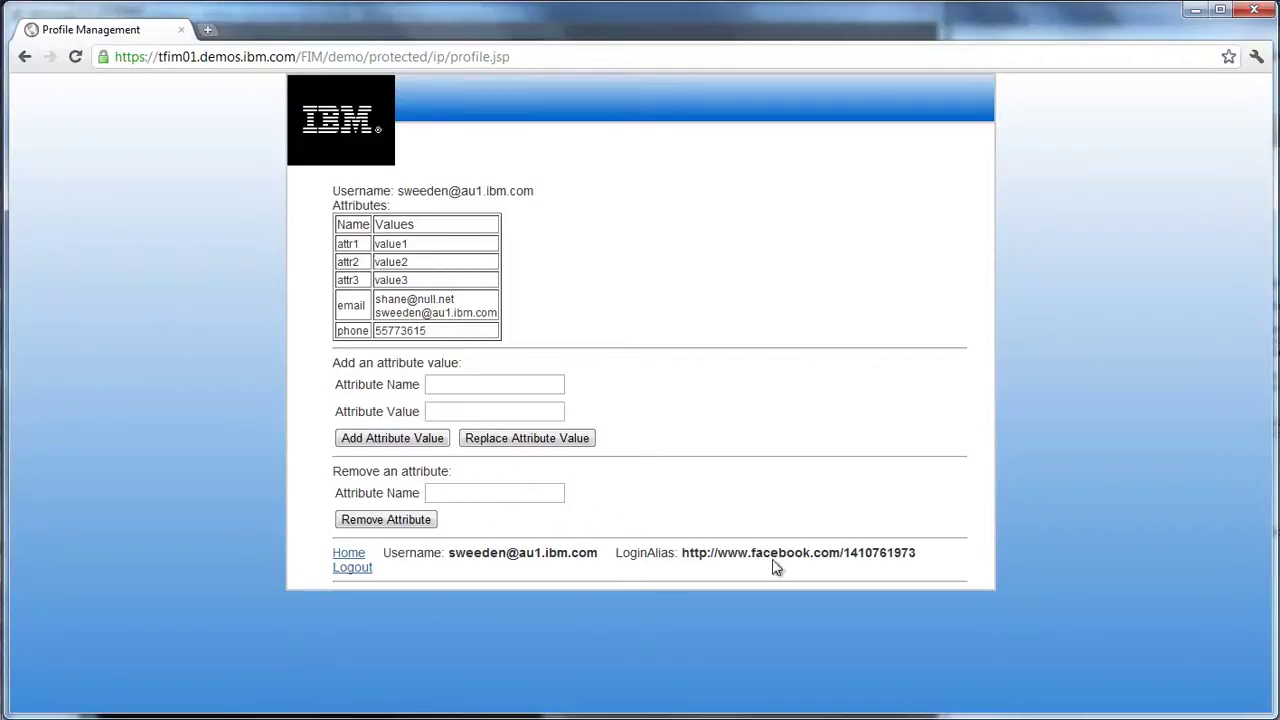
{"action": "left_click", "coordinate": [354, 566]}
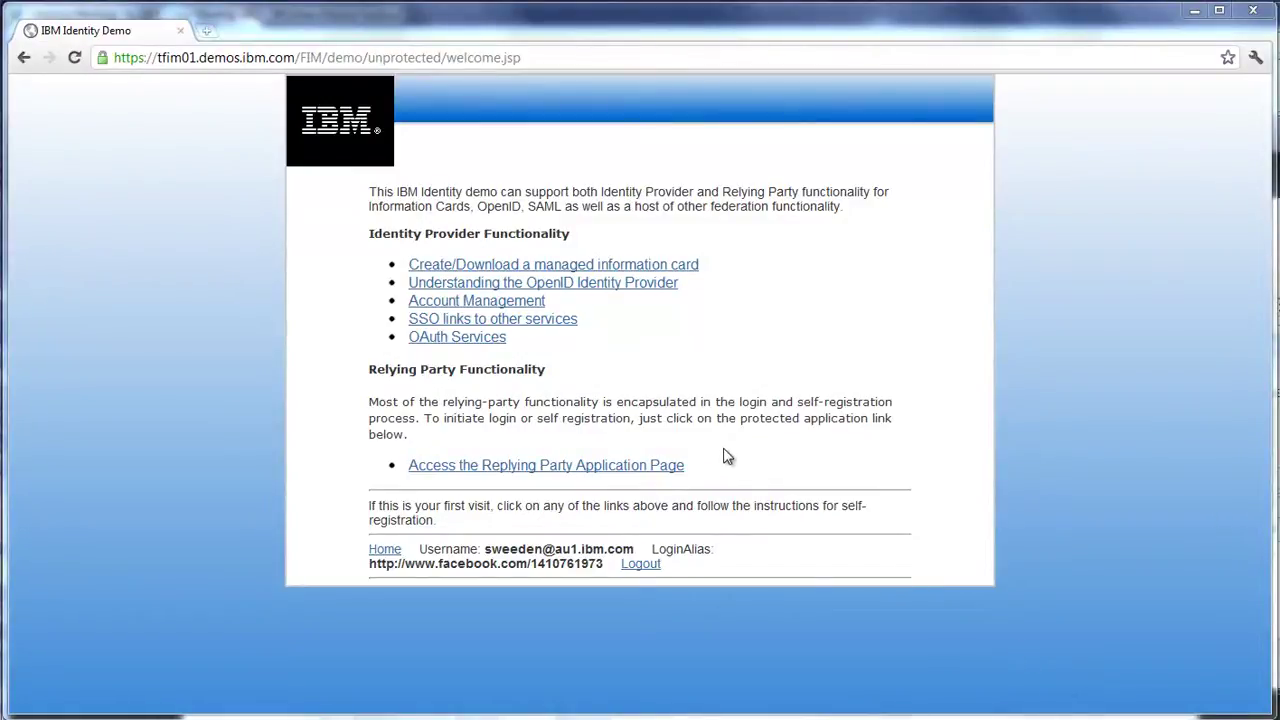
{"action": "left_click", "coordinate": [488, 345]}
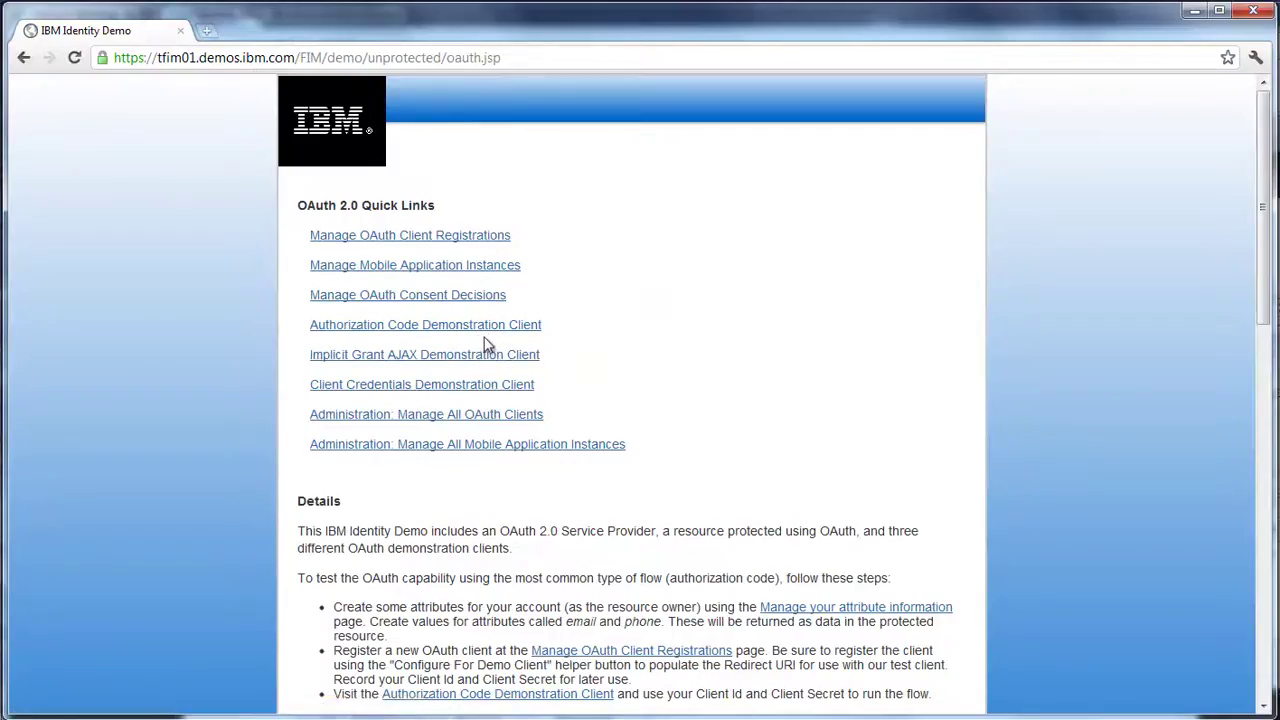
{"action": "left_click", "coordinate": [437, 266]}
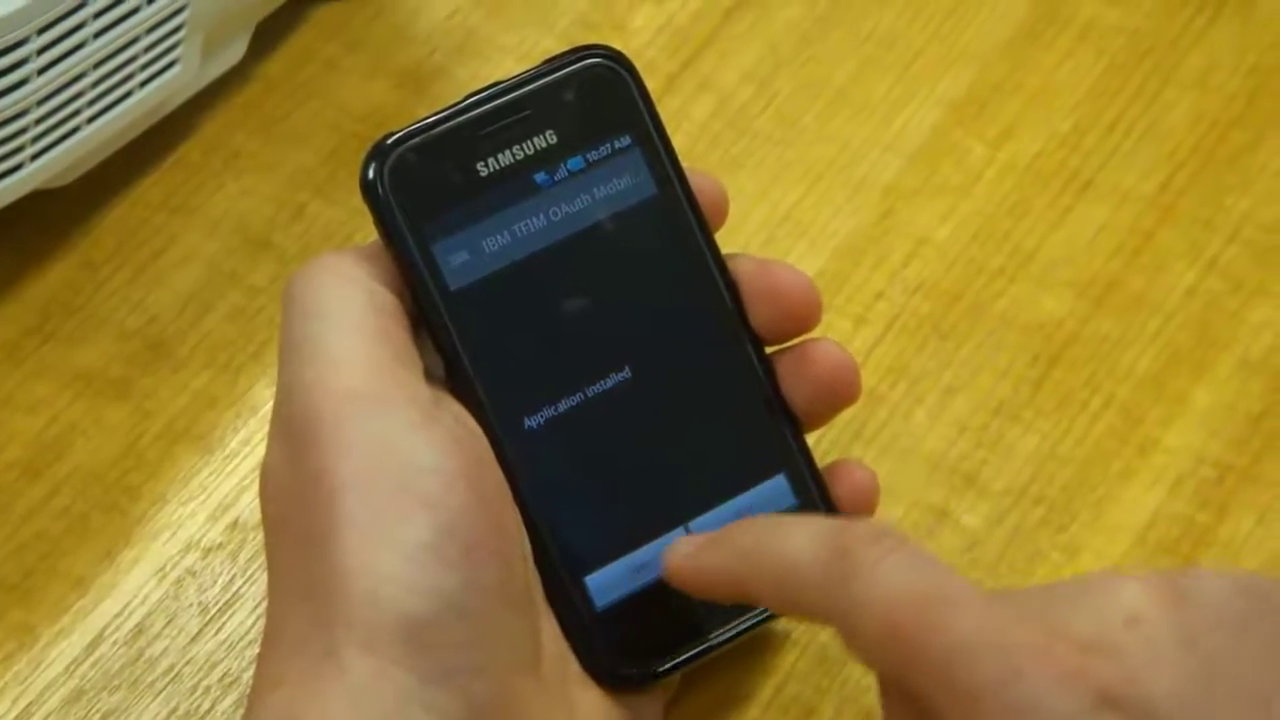
Step: Launch the installed TFIM OAuth Mobile Demo app and start registering the phone
{"action": "left_click", "coordinate": [625, 560]}
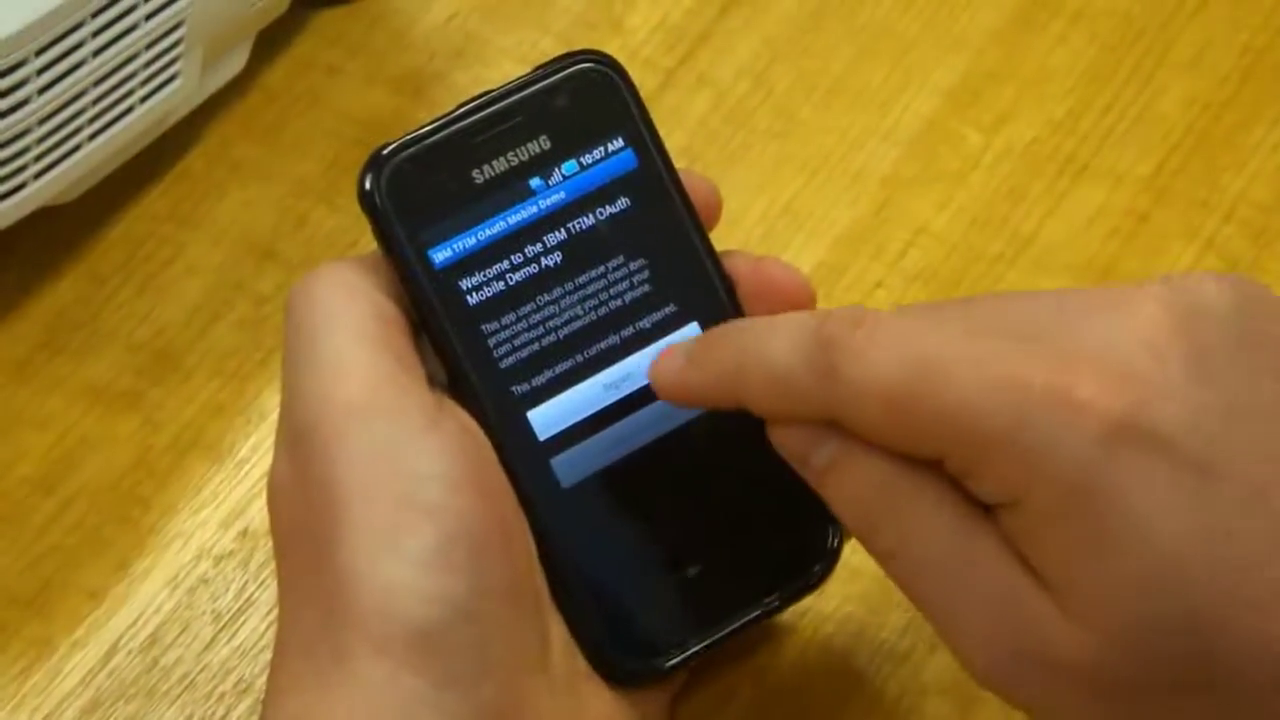
{"action": "left_click", "coordinate": [612, 375]}
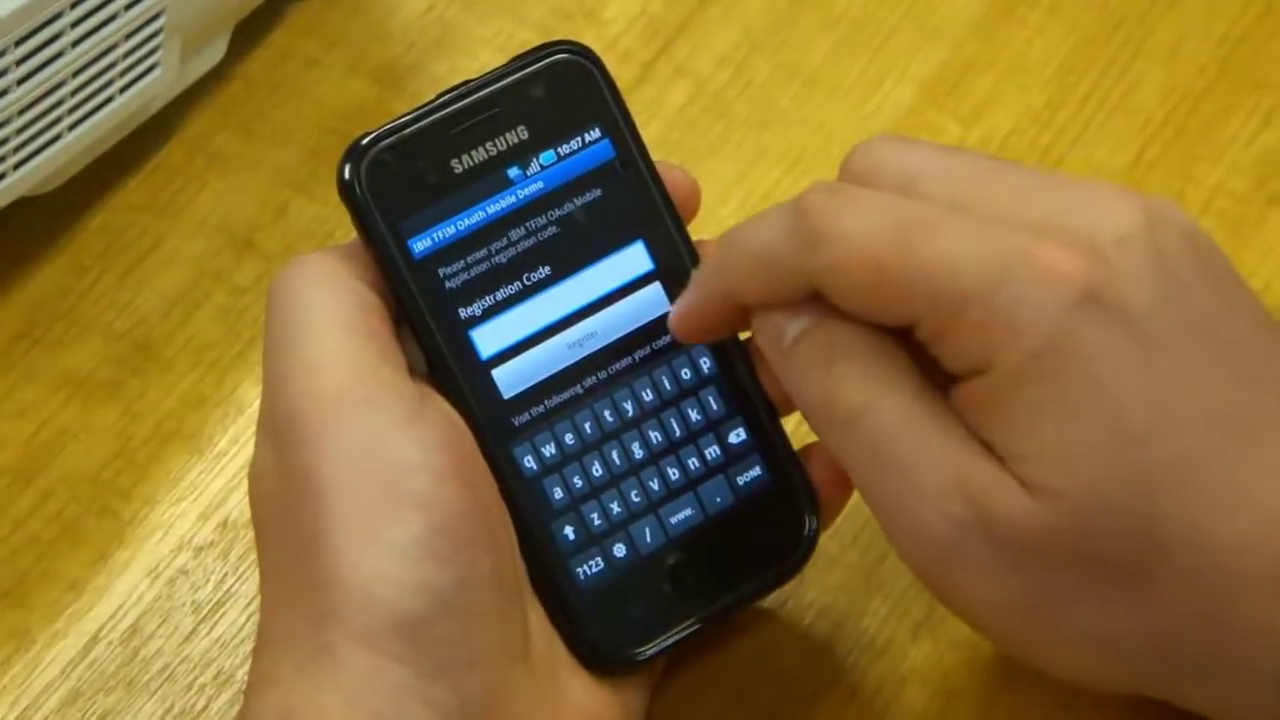
{"action": "left_click", "coordinate": [580, 315]}
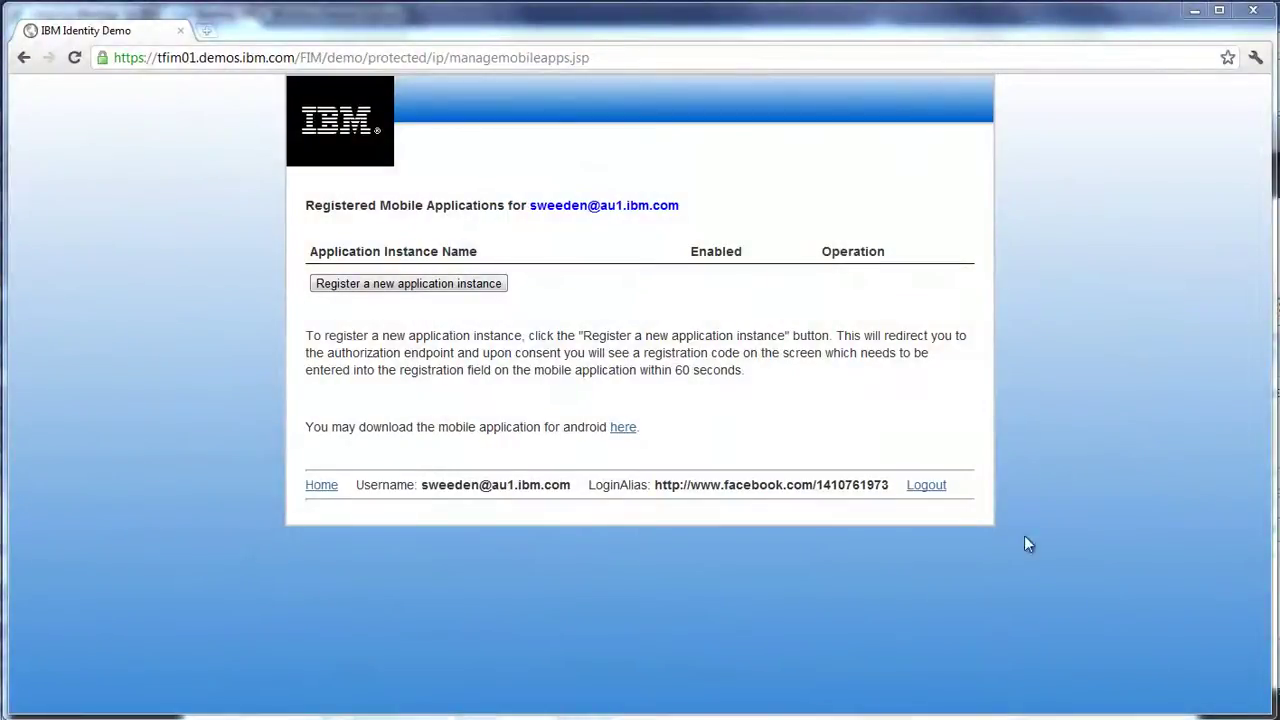
Step: Choose 'Register a new application instance' from the mobile instances management page
{"action": "left_click", "coordinate": [610, 59]}
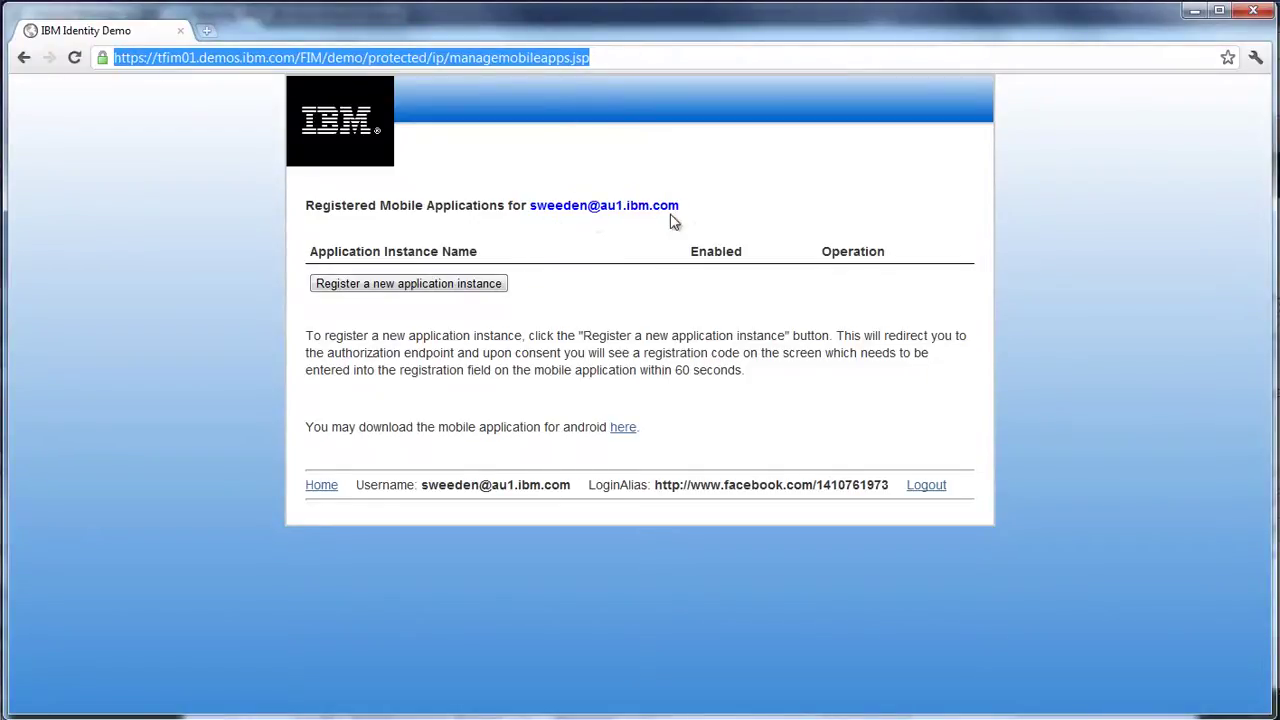
{"action": "left_click", "coordinate": [432, 290]}
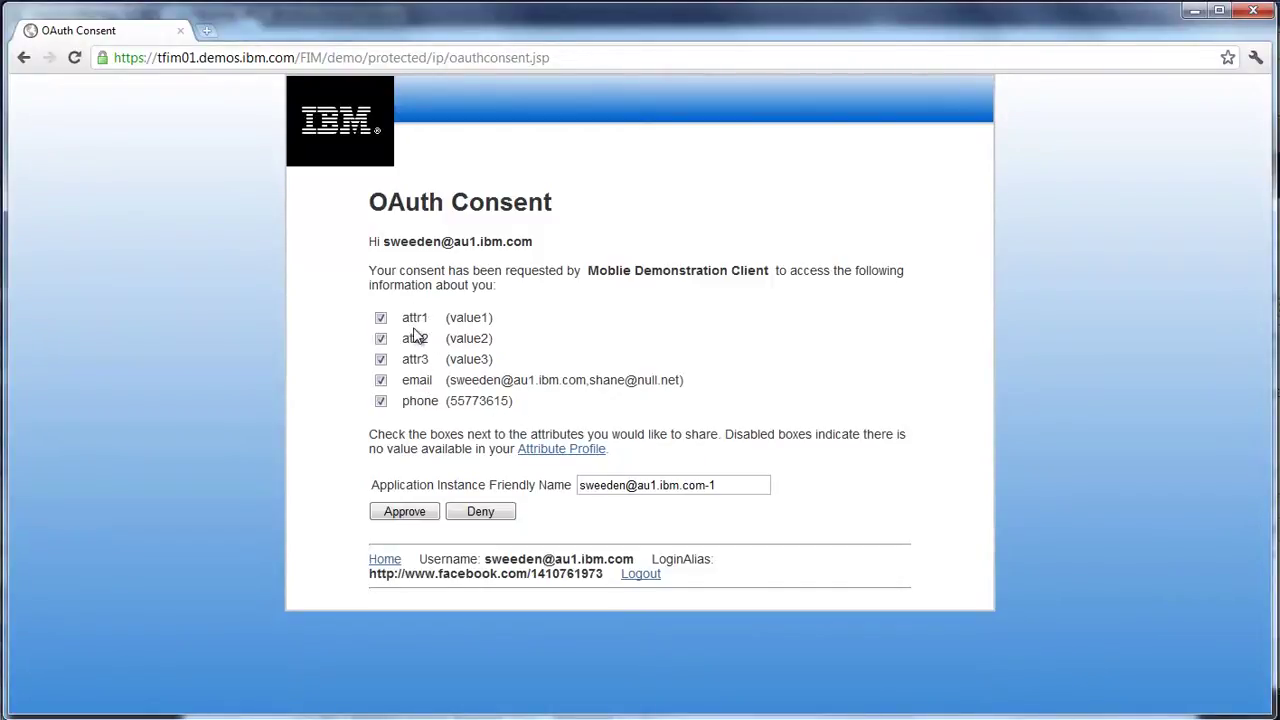
Step: Approve the Mobile Demonstration Client consent with attr1, attr2 and attr3 unchecked
{"action": "left_click", "coordinate": [380, 318]}
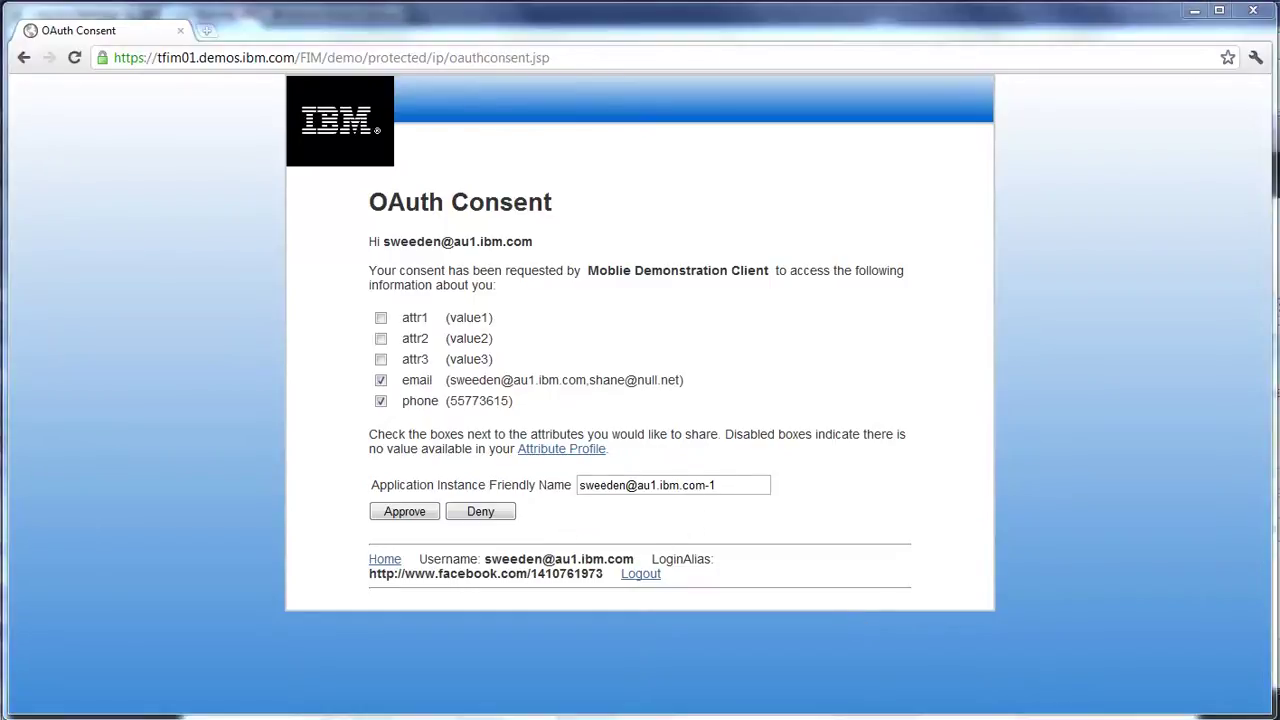
{"action": "left_click", "coordinate": [405, 512]}
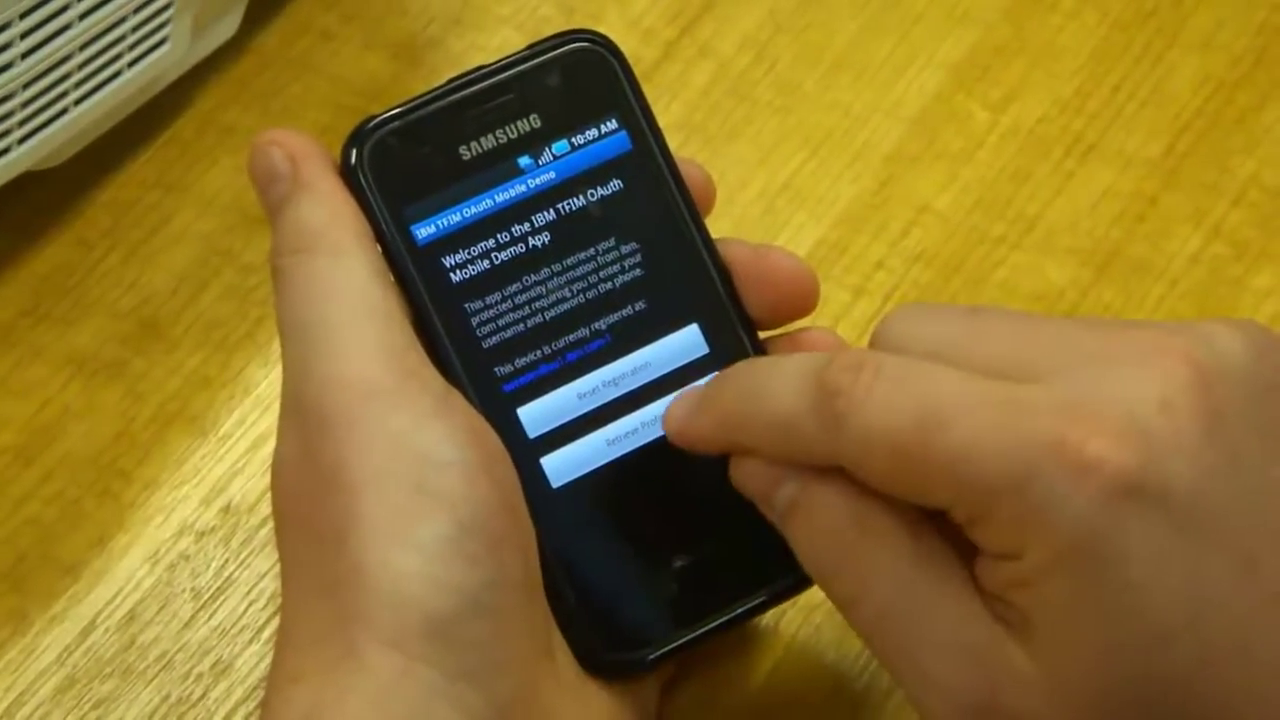
Step: Retrieve the user profile in the demo app, returning username, email and phone
{"action": "left_click", "coordinate": [660, 435]}
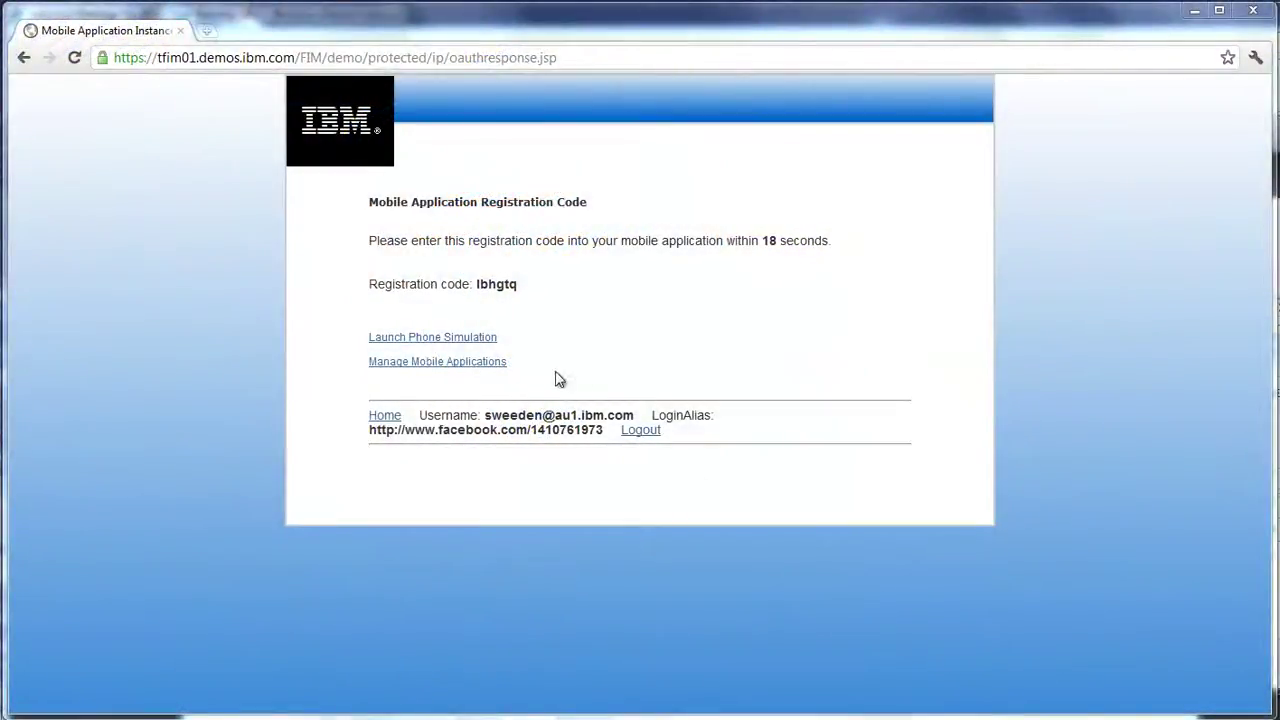
Step: Uncheck Enabled in the registered instance's update form and submit
{"action": "left_click", "coordinate": [494, 366]}
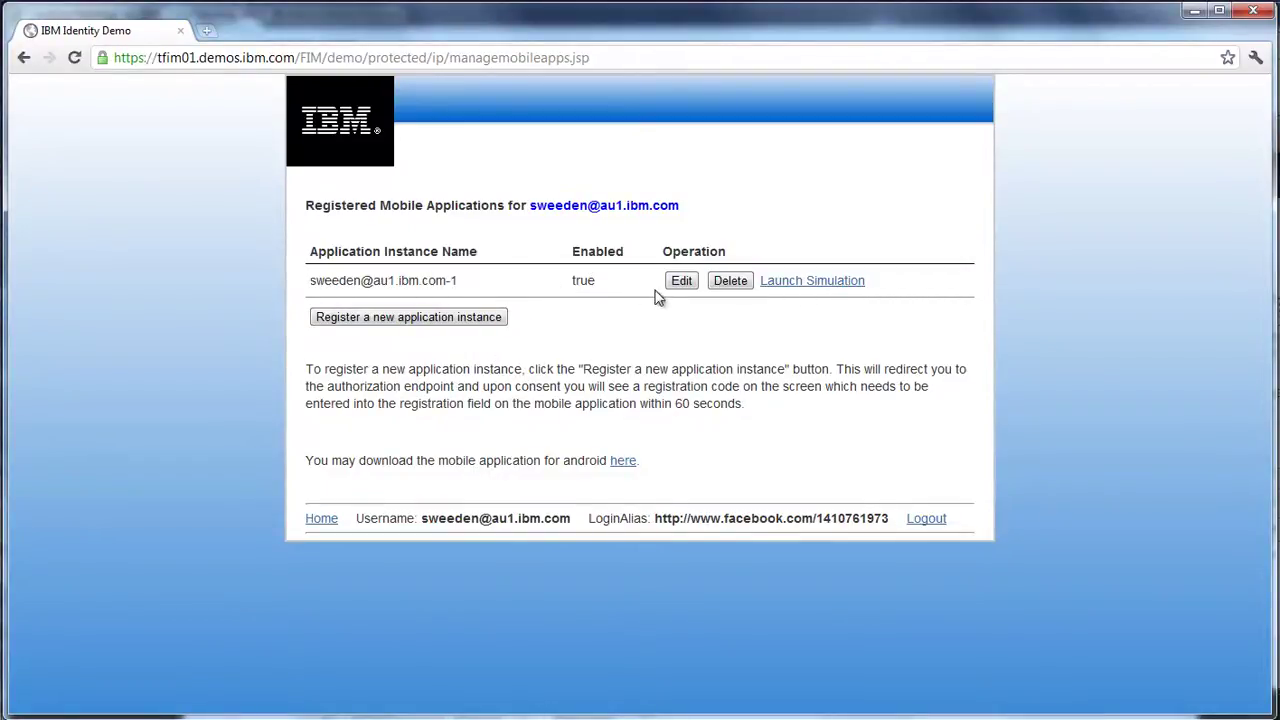
{"action": "left_click", "coordinate": [680, 281]}
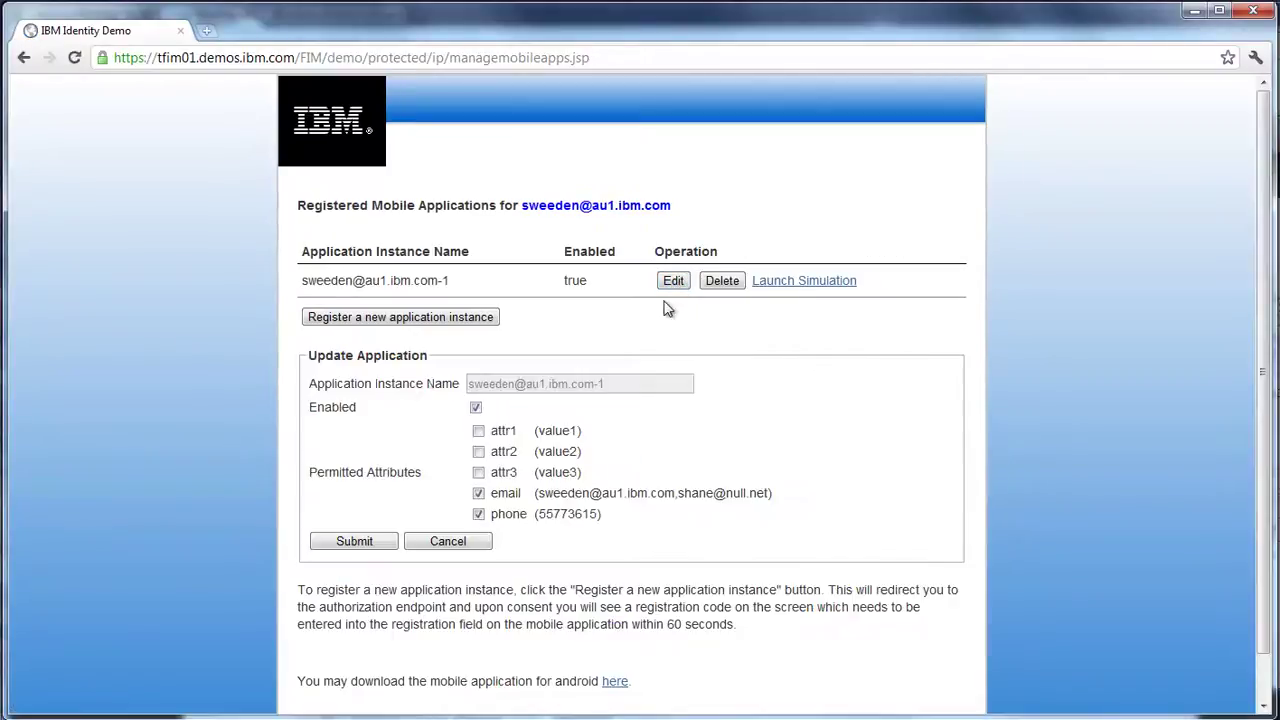
{"action": "left_click", "coordinate": [476, 409]}
{"action": "left_click", "coordinate": [363, 540]}
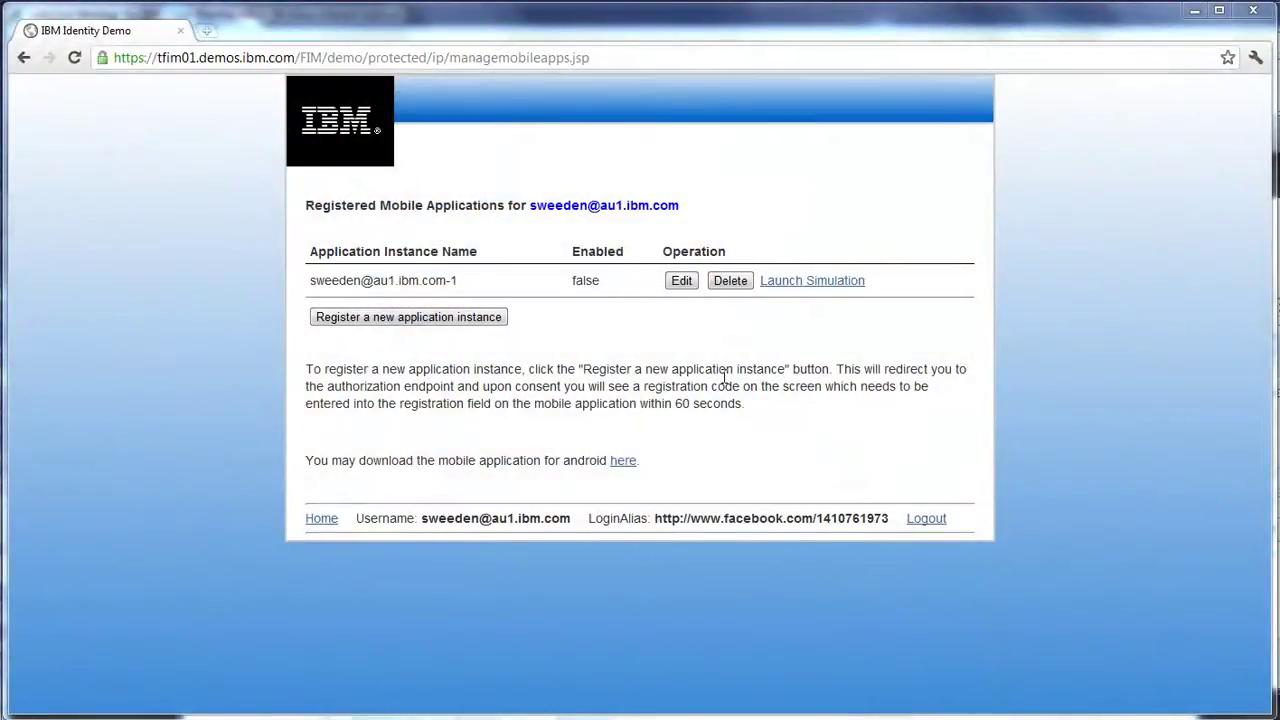
Step: Re-enable the instance with attr3 added to email and phone, and submit
{"action": "left_click", "coordinate": [676, 282]}
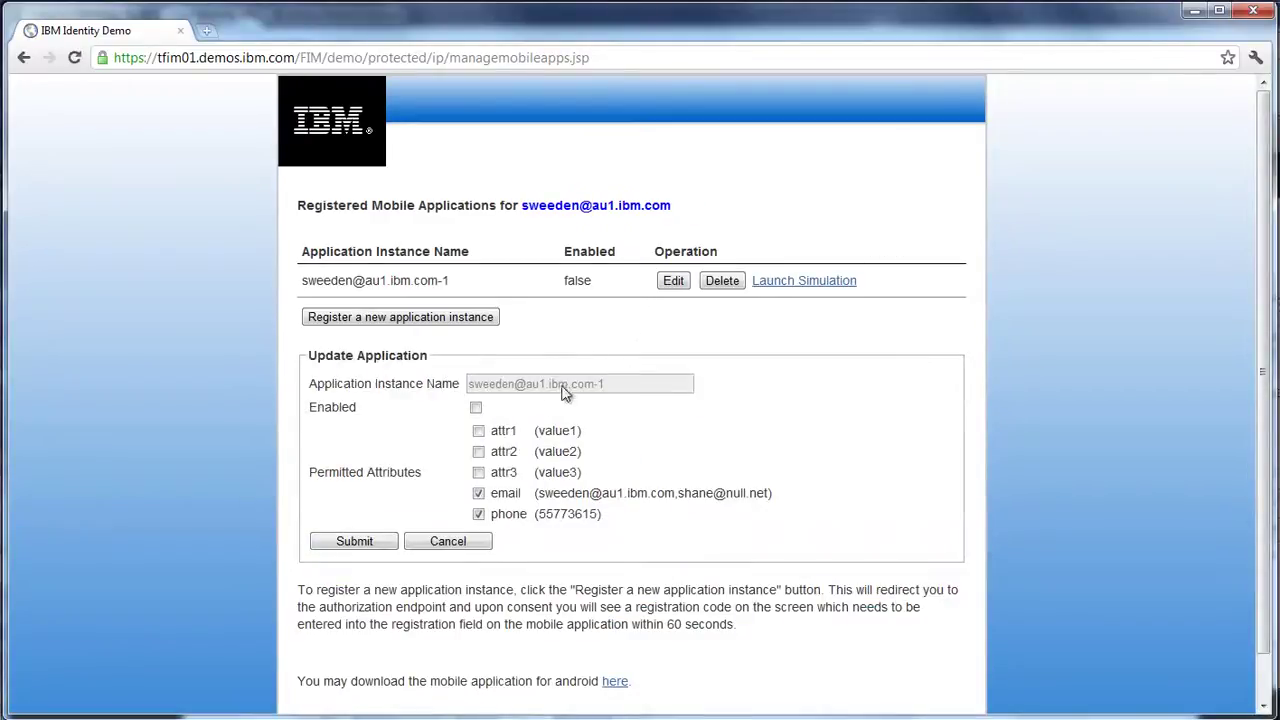
{"action": "left_click", "coordinate": [478, 472]}
{"action": "left_click", "coordinate": [356, 541]}
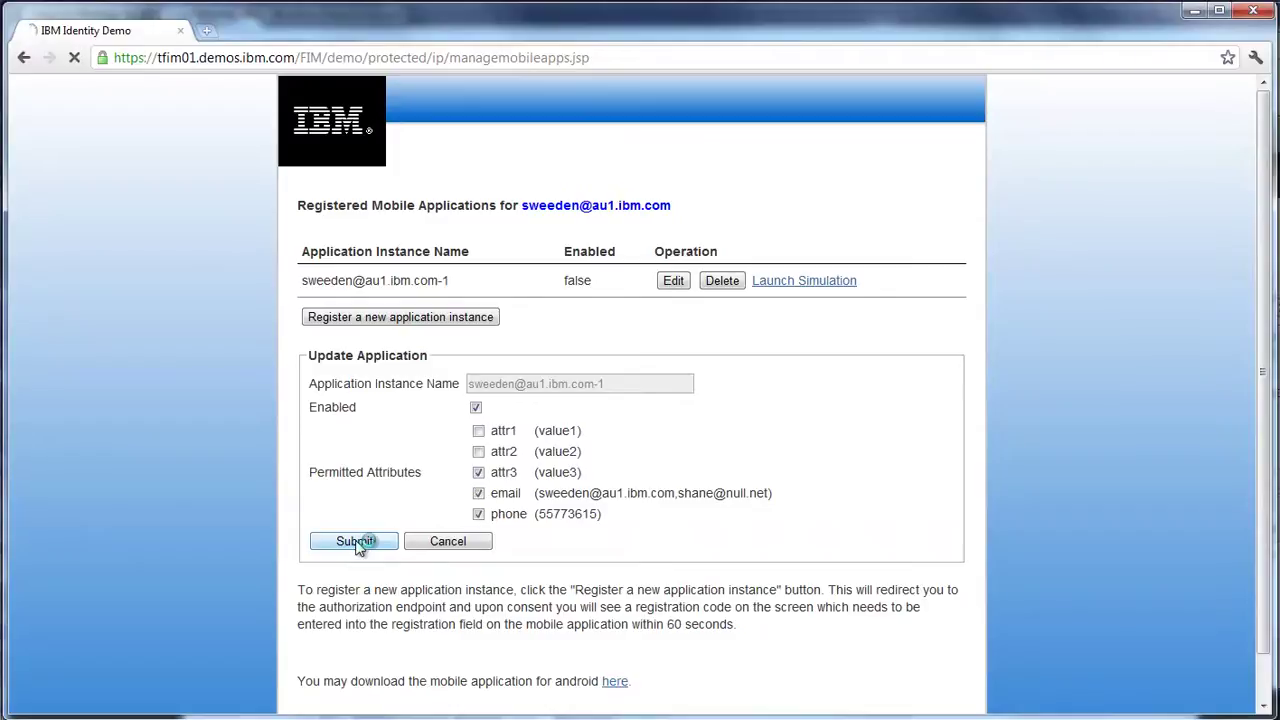